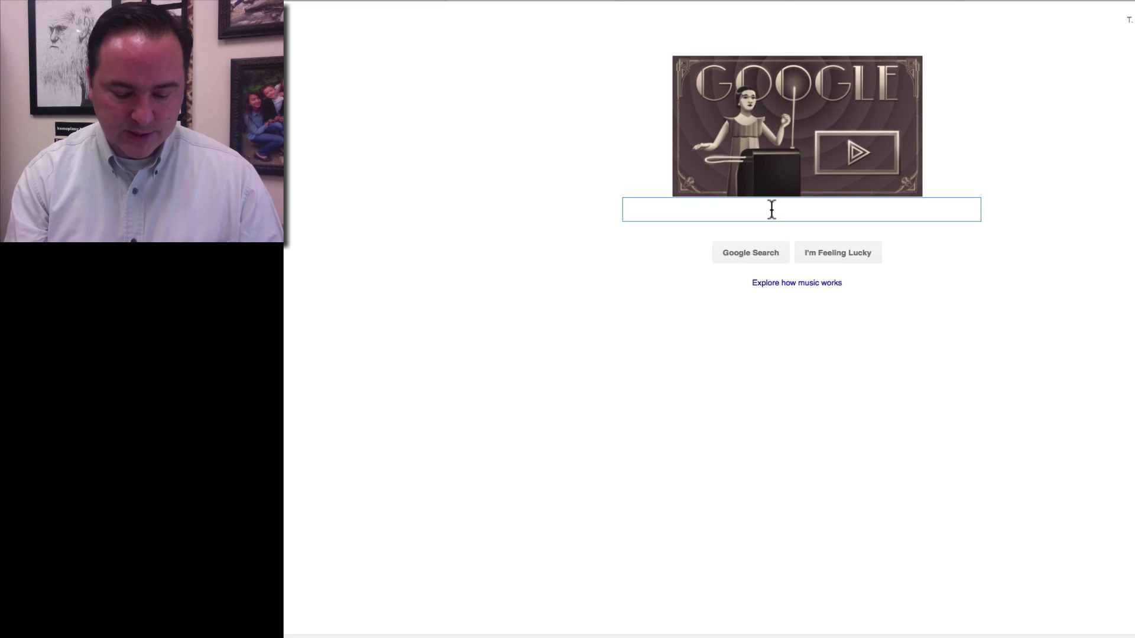
- Find the National Center for Biotechnology Information site with a web search for "NCBI" and open its nucleotide BLAST tool
type("NCBI")
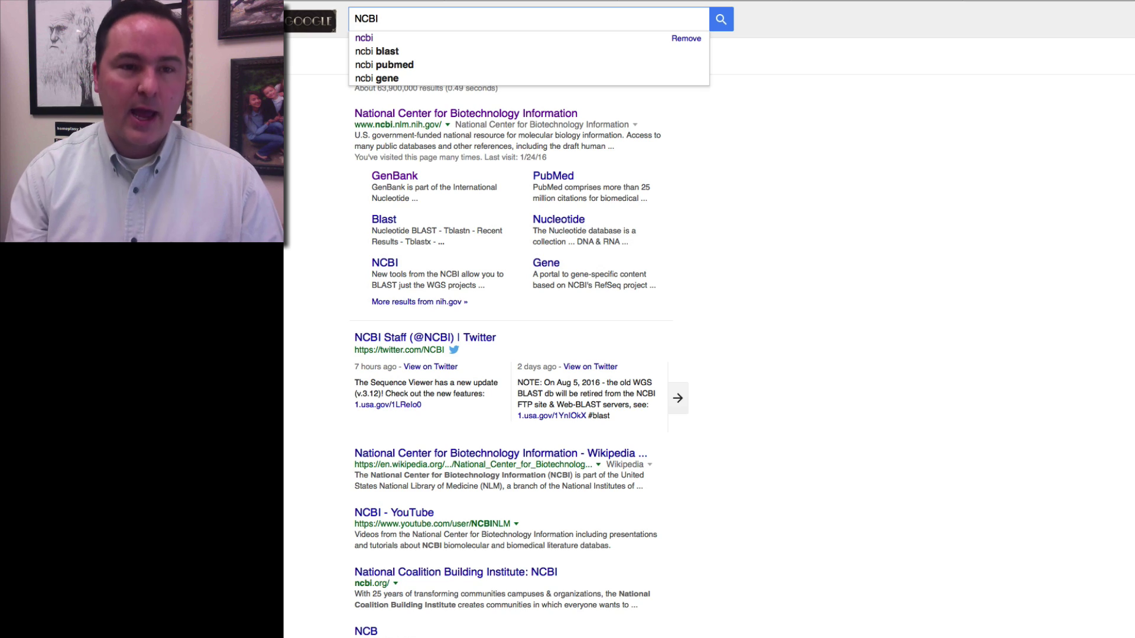
key("Return")
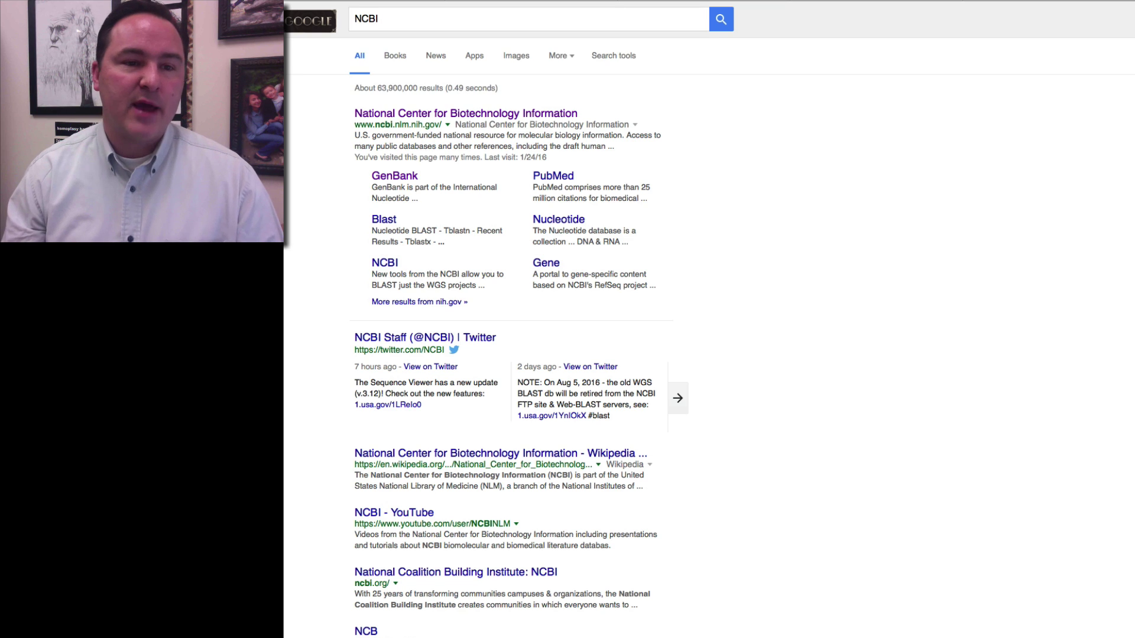
left_click(529, 113)
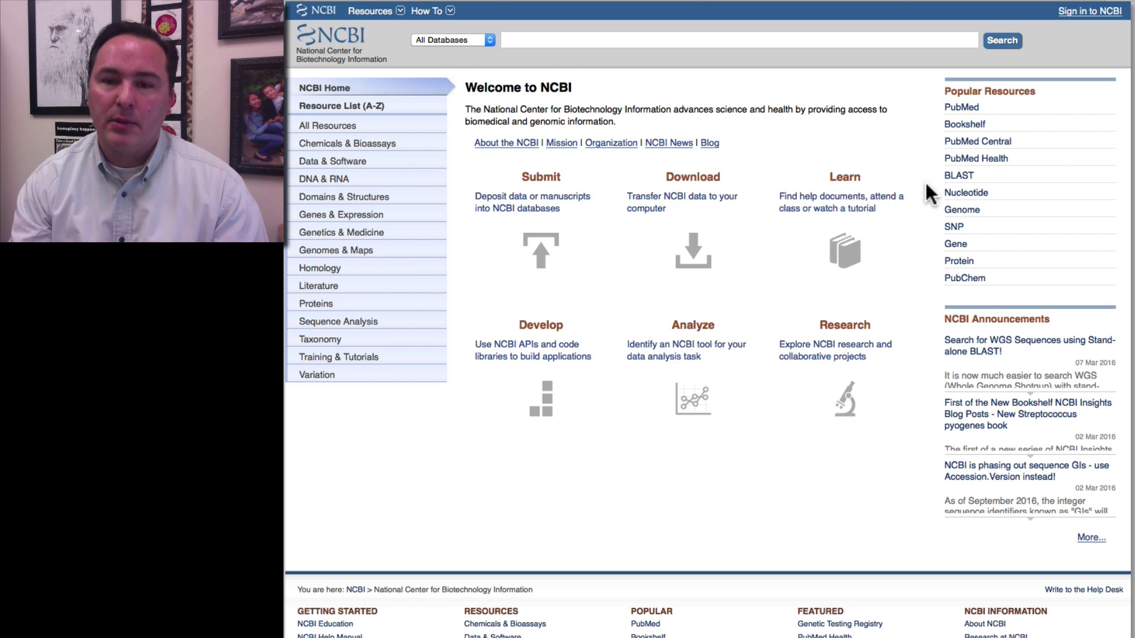
left_click(967, 174)
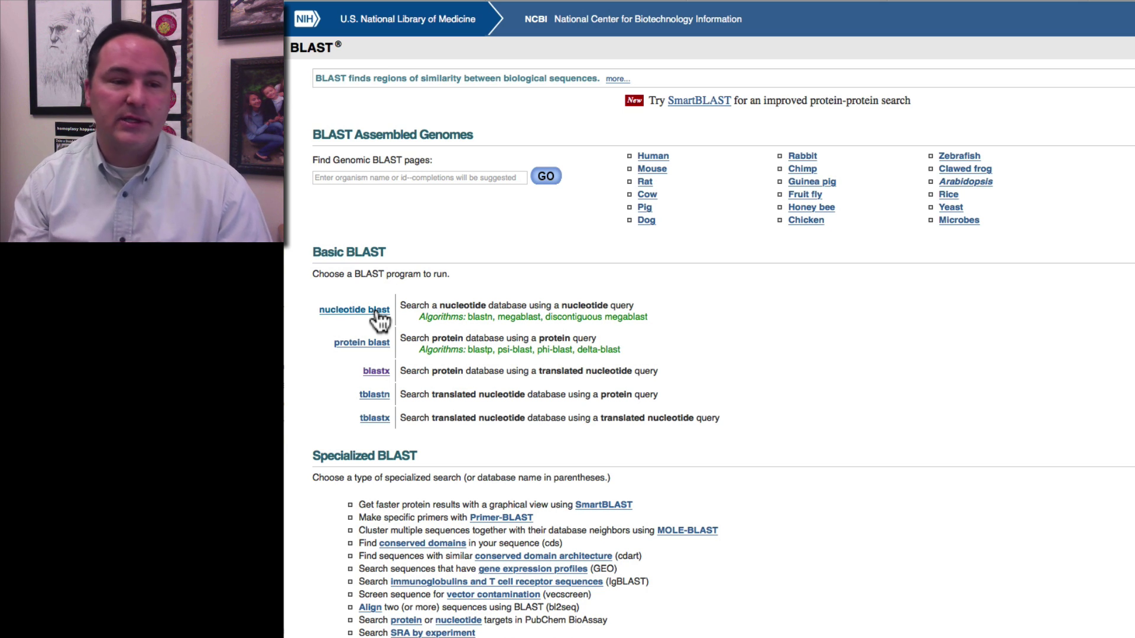
left_click(377, 310)
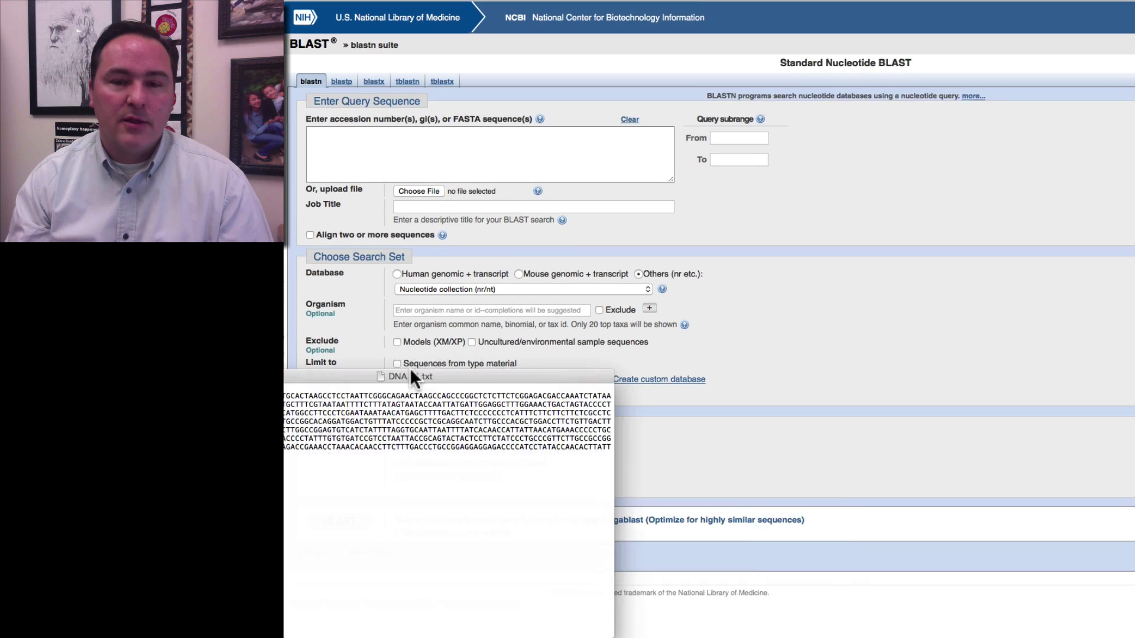
- Copy the full sequence from DNA #1.txt into the query field and run the nucleotide BLAST search
left_click_drag(410, 368, 869, 110)
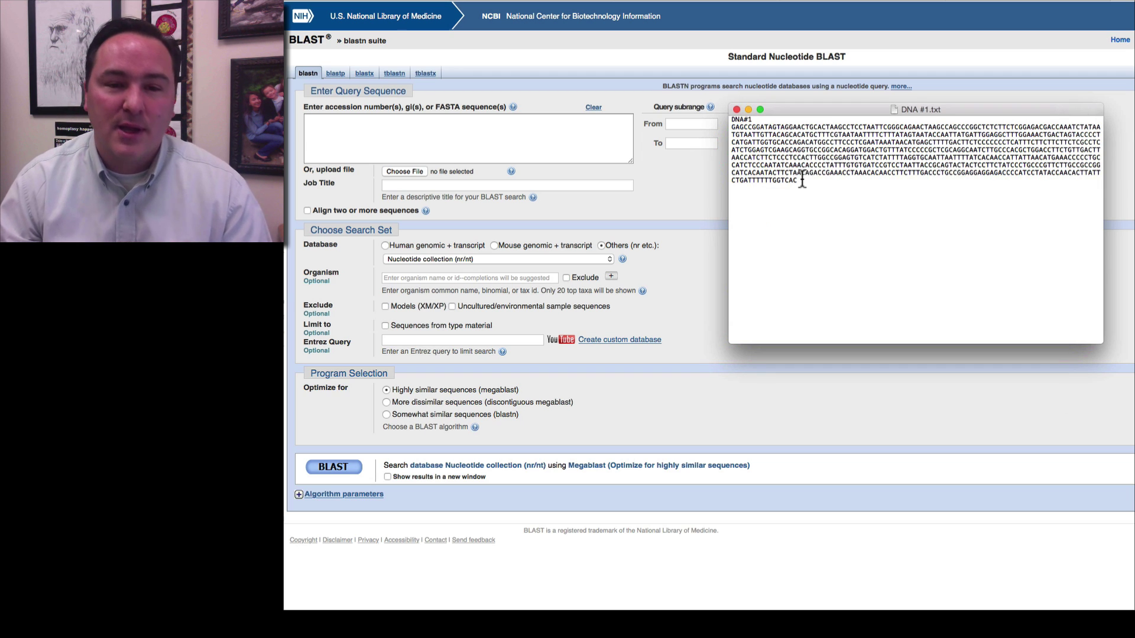
left_click_drag(802, 181, 735, 132)
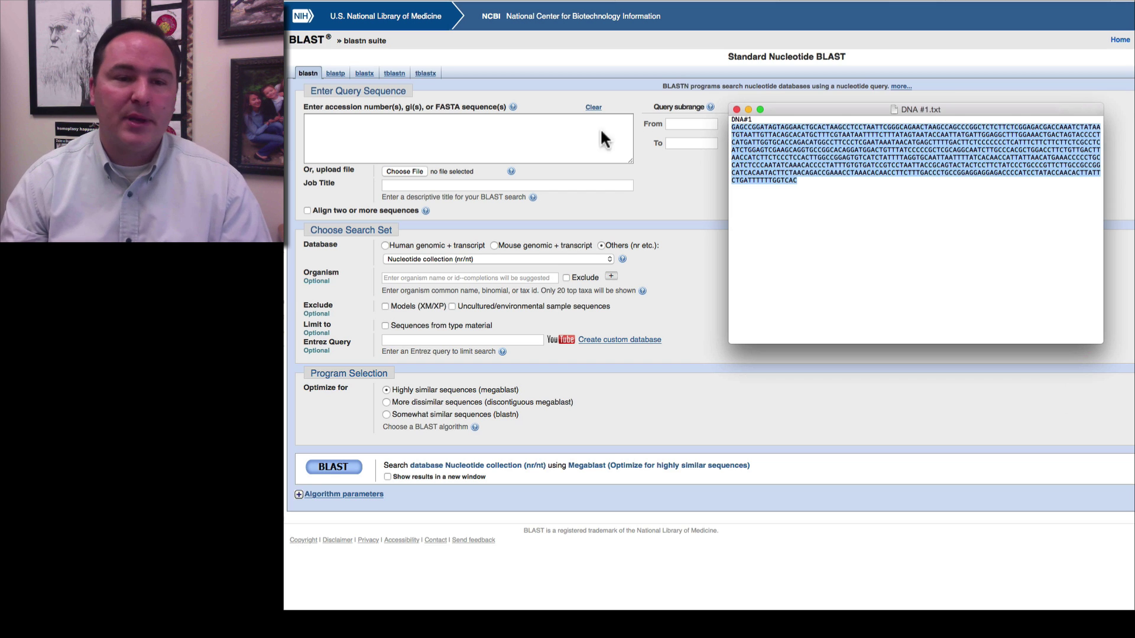
left_click(562, 132)
key("super+v")
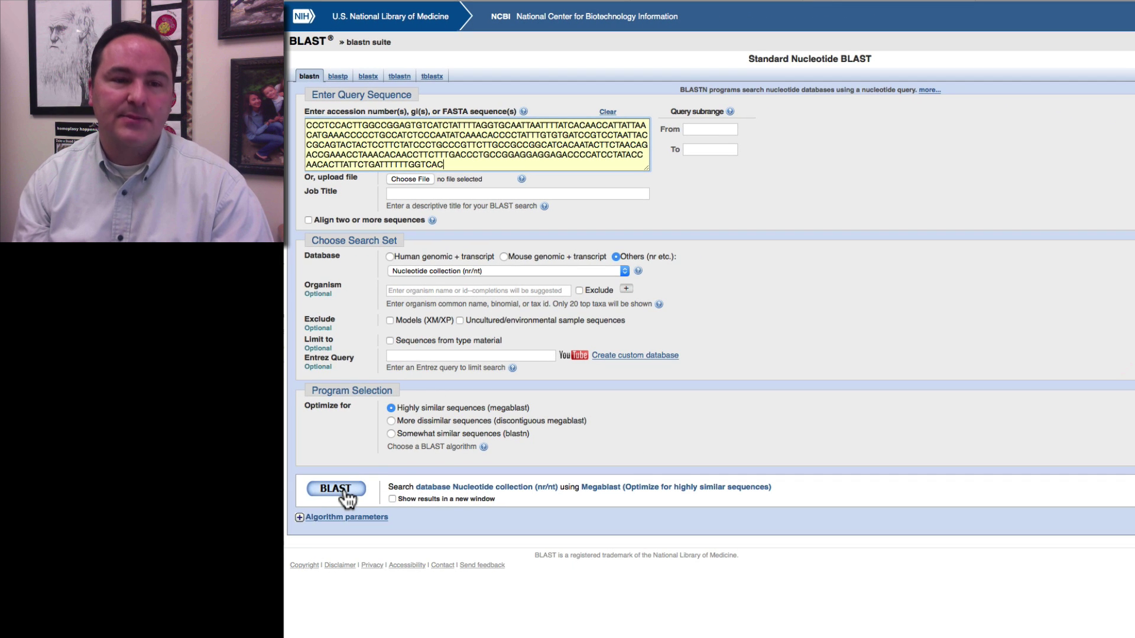
left_click(344, 492)
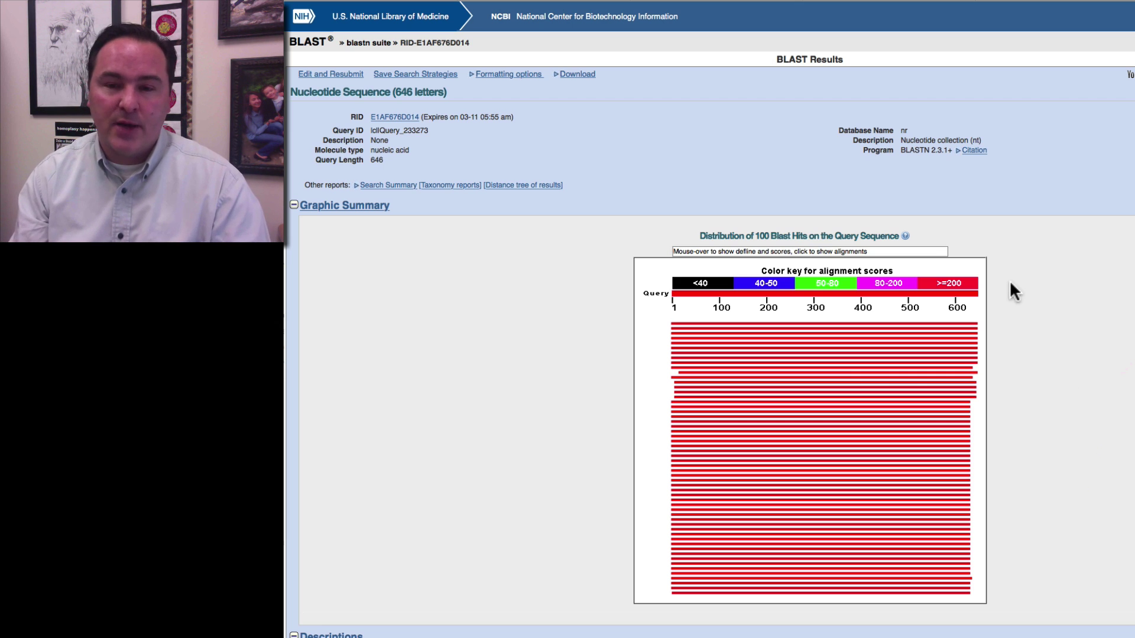
- Copy the species name "Oreochromis aureus x Oreochromis niloticus" from the best-scoring alignment and search Google for it
scroll(1028, 328, "down", 3)
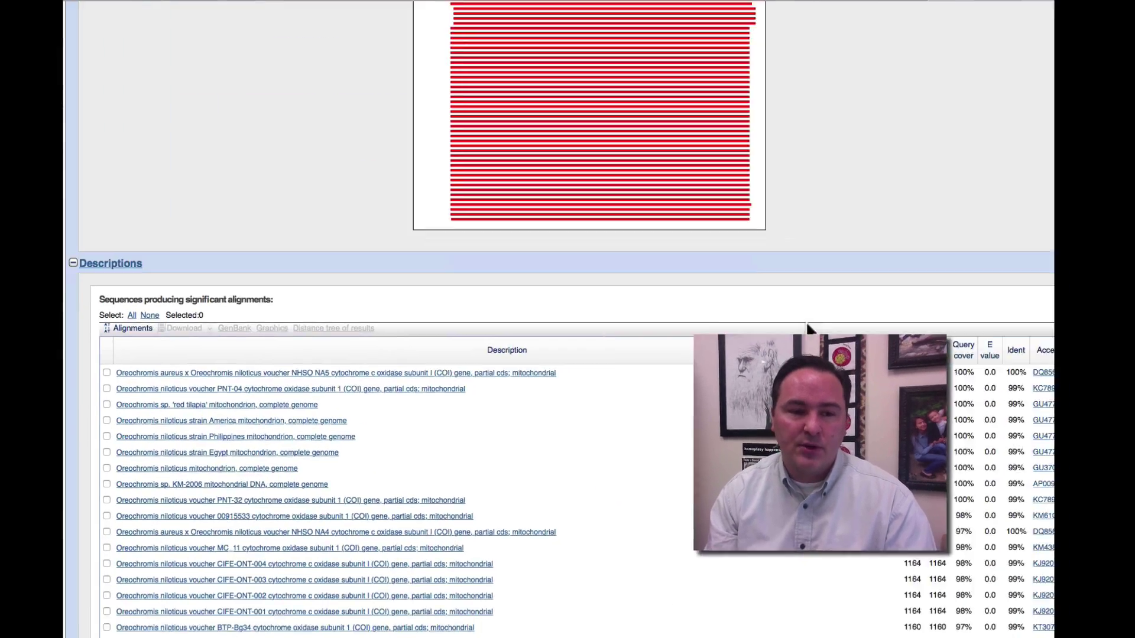
scroll(809, 328, "down", 5)
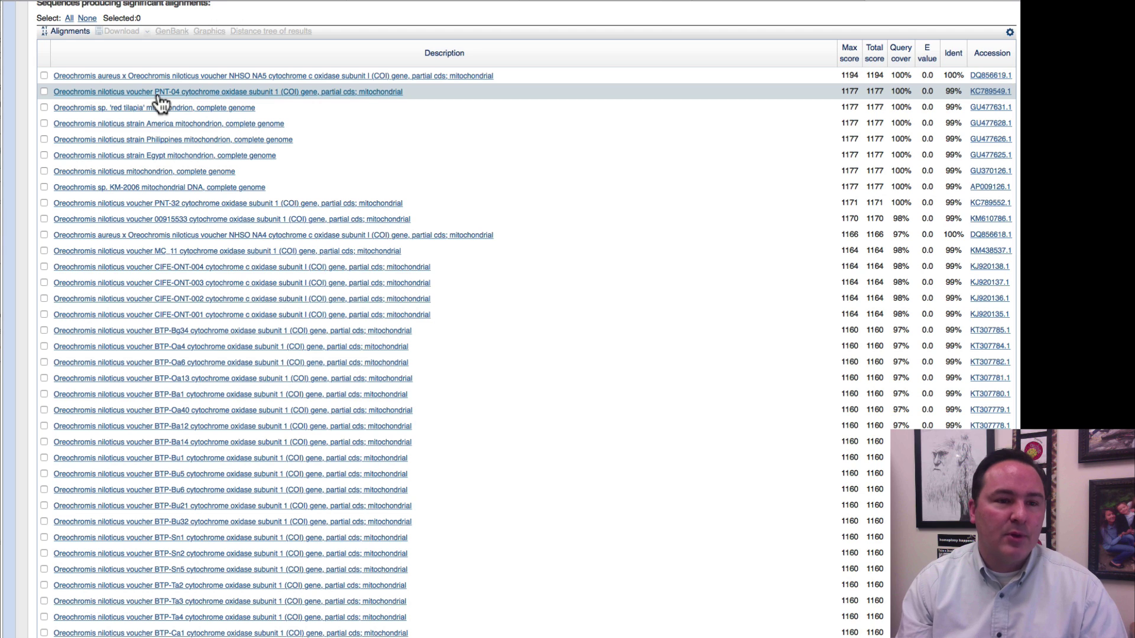
left_click(71, 81)
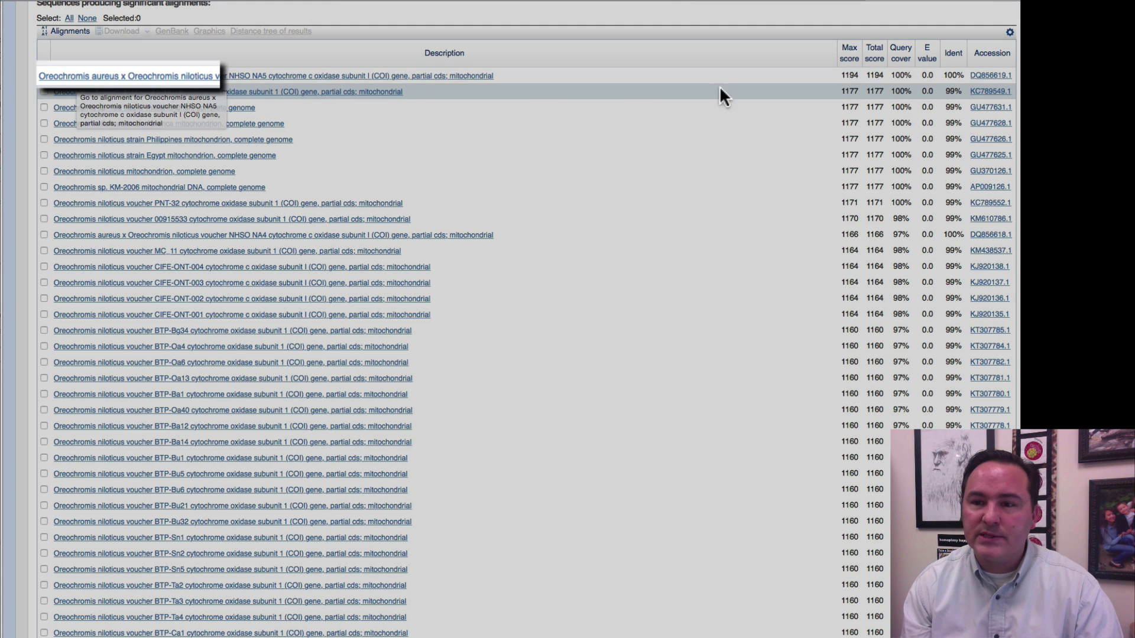
left_click(953, 77)
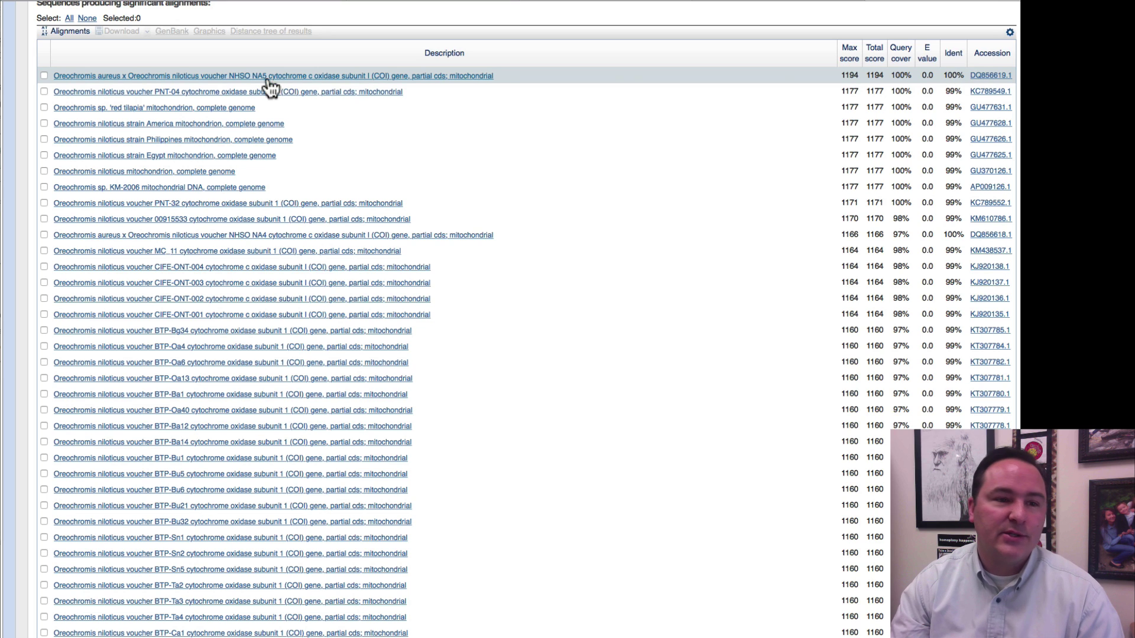
left_click_drag(52, 75, 200, 76)
key("super+c")
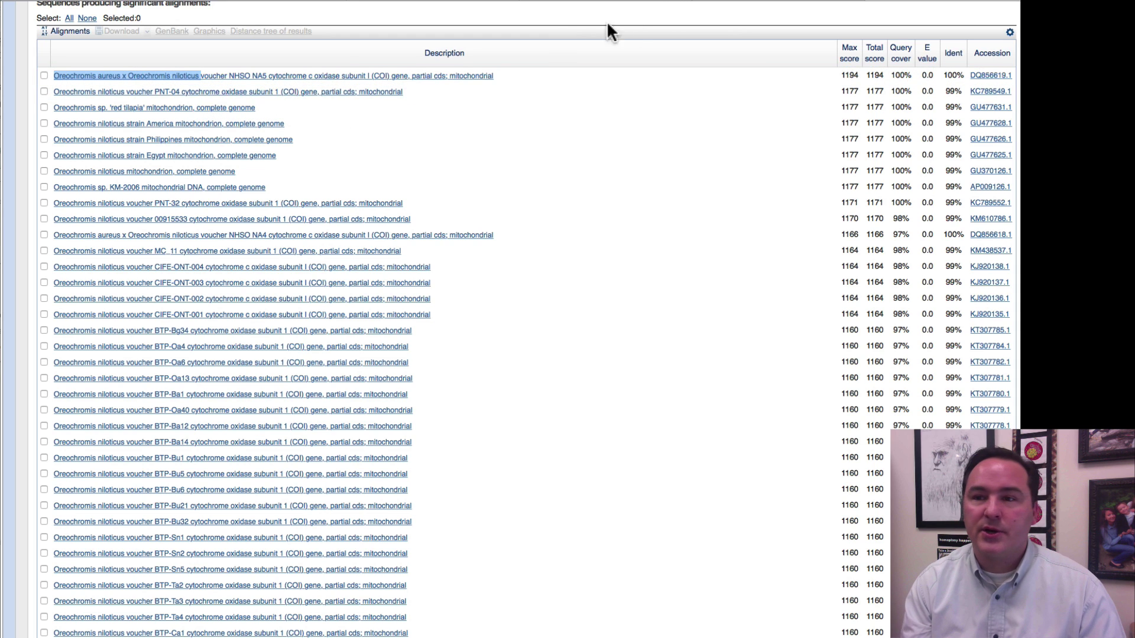
key("super+t")
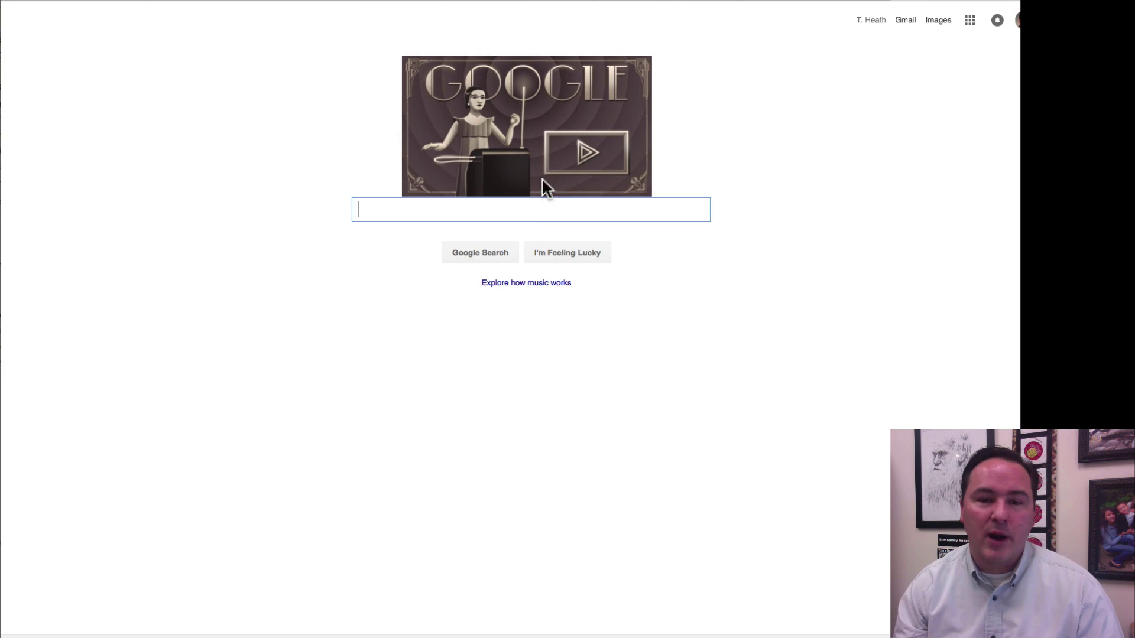
key("super+v")
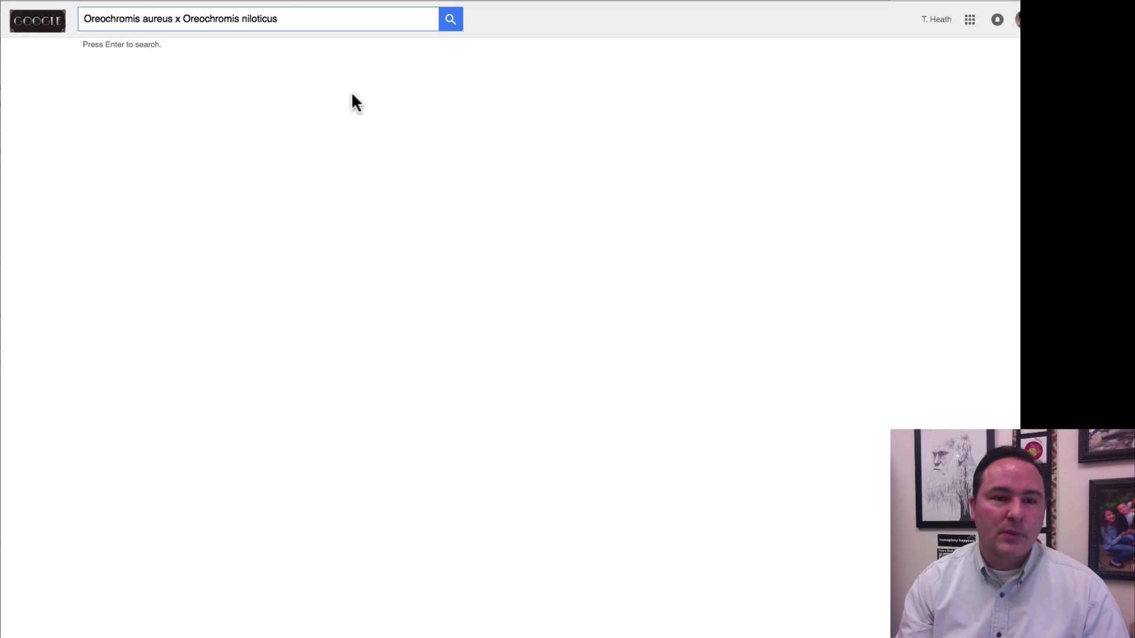
key("Return")
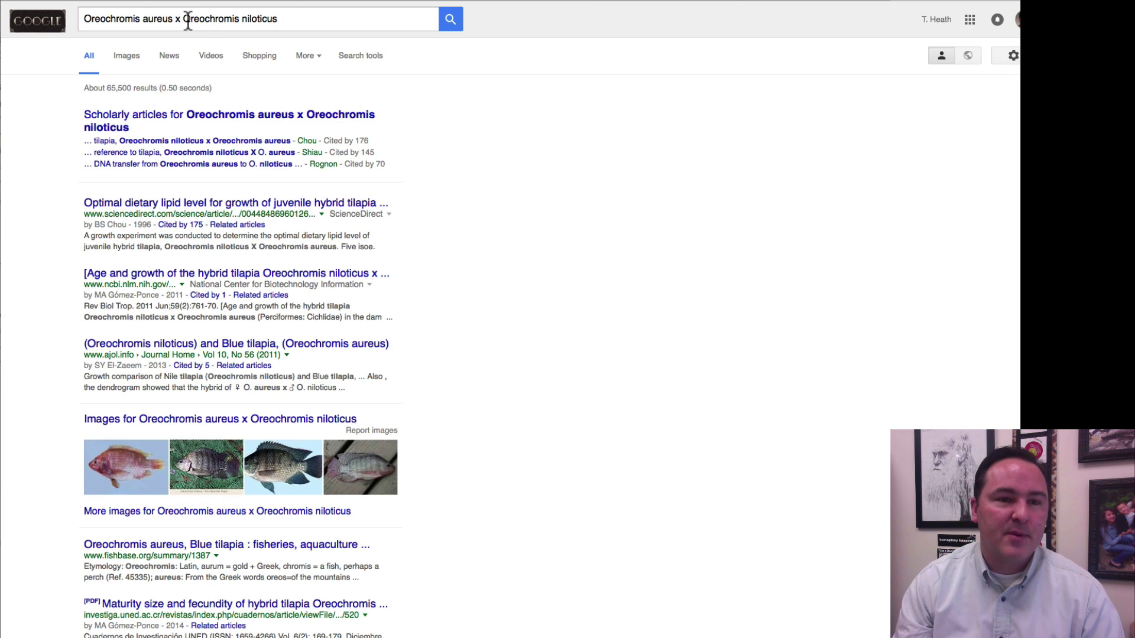
- Narrow the Google search to "Oreochromis niloticus" and open the Wikipedia article on Nile tilapia
left_click_drag(188, 19, 35, 15)
key("BackSpace")
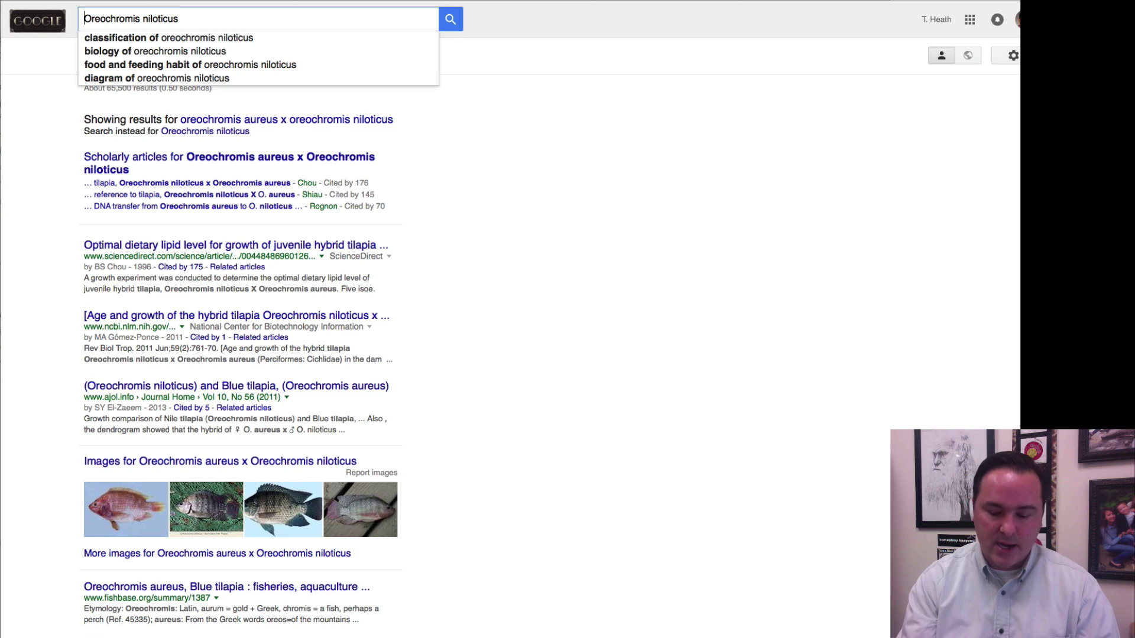
key("Return")
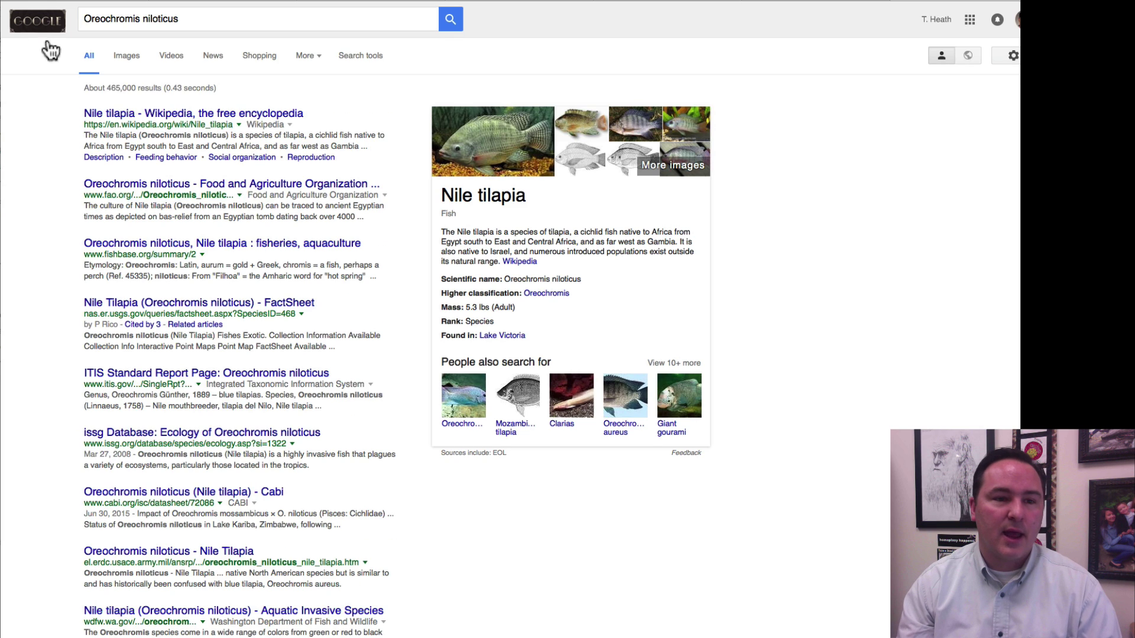
left_click(235, 116)
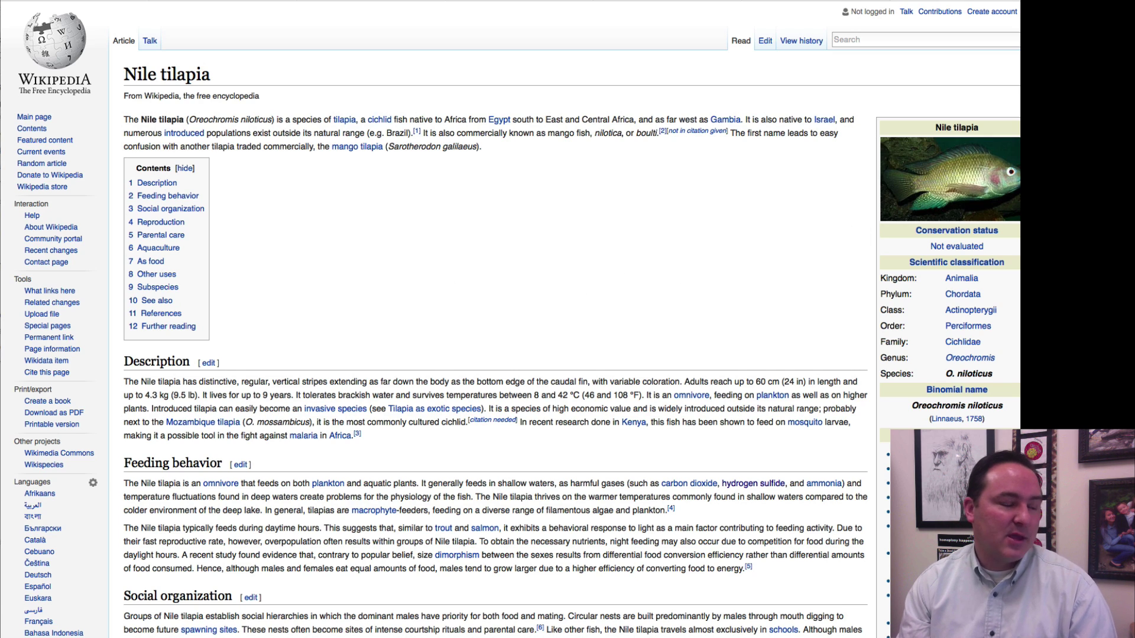
- Switch to the DNA #2.txt text file and select its full sequence, without the heading, for copying
key("super+Tab")
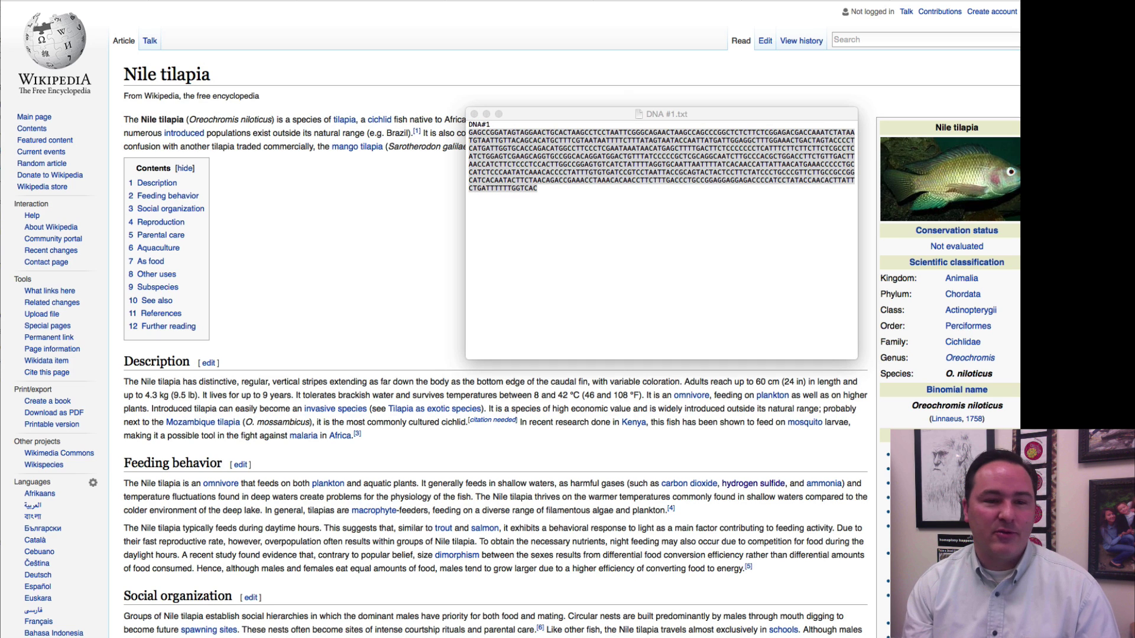
left_click_drag(225, 172, 371, 211)
left_click_drag(157, 286, 99, 237)
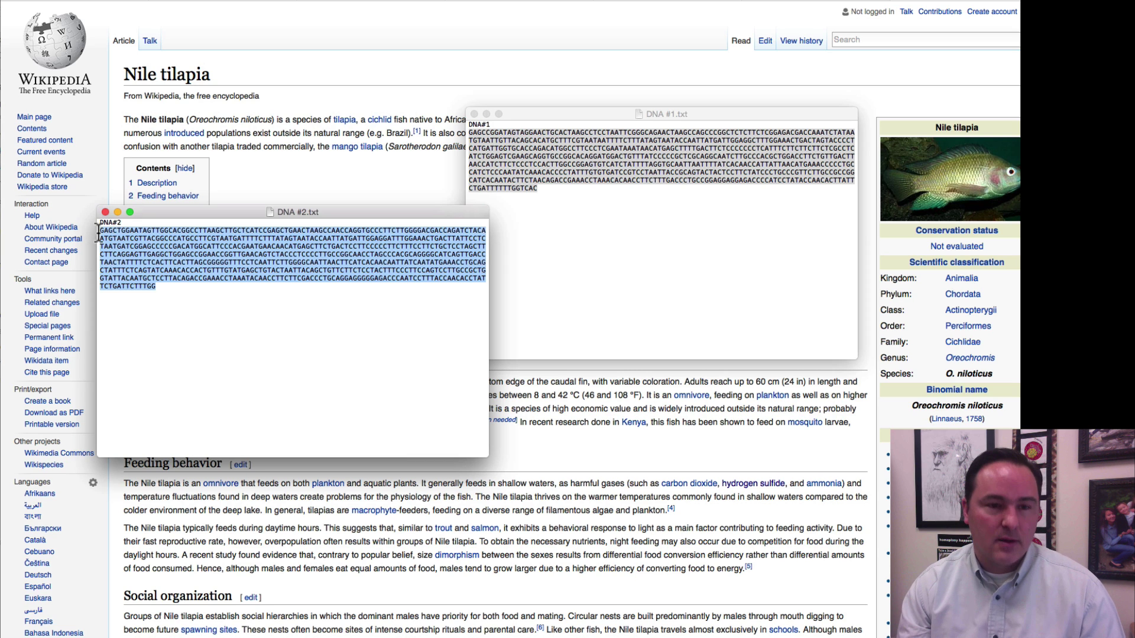
- Return to the blastn suite query form in the browser and run a nucleotide BLAST search on the DNA #2 sequence
left_click(668, 46)
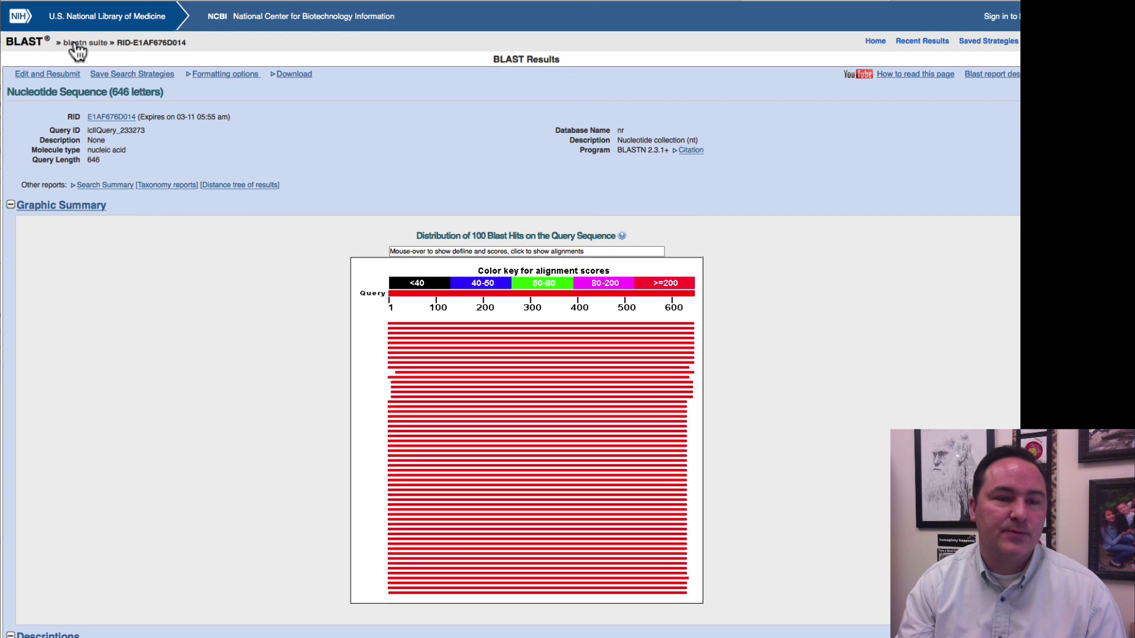
left_click(74, 44)
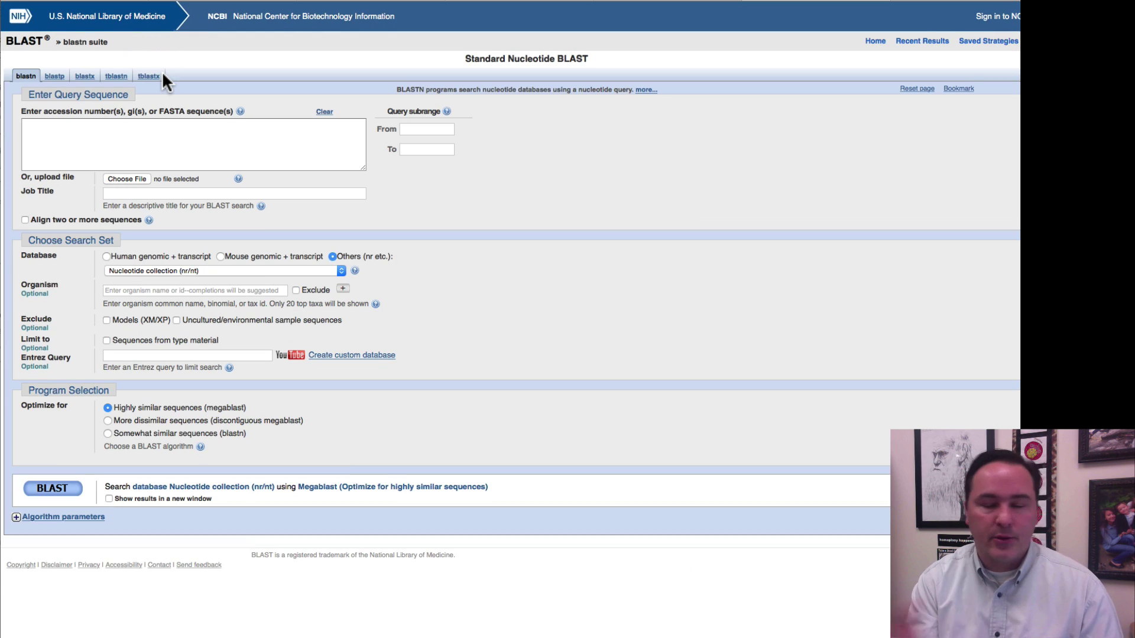
left_click(162, 144)
key("super+v")
left_click(51, 488)
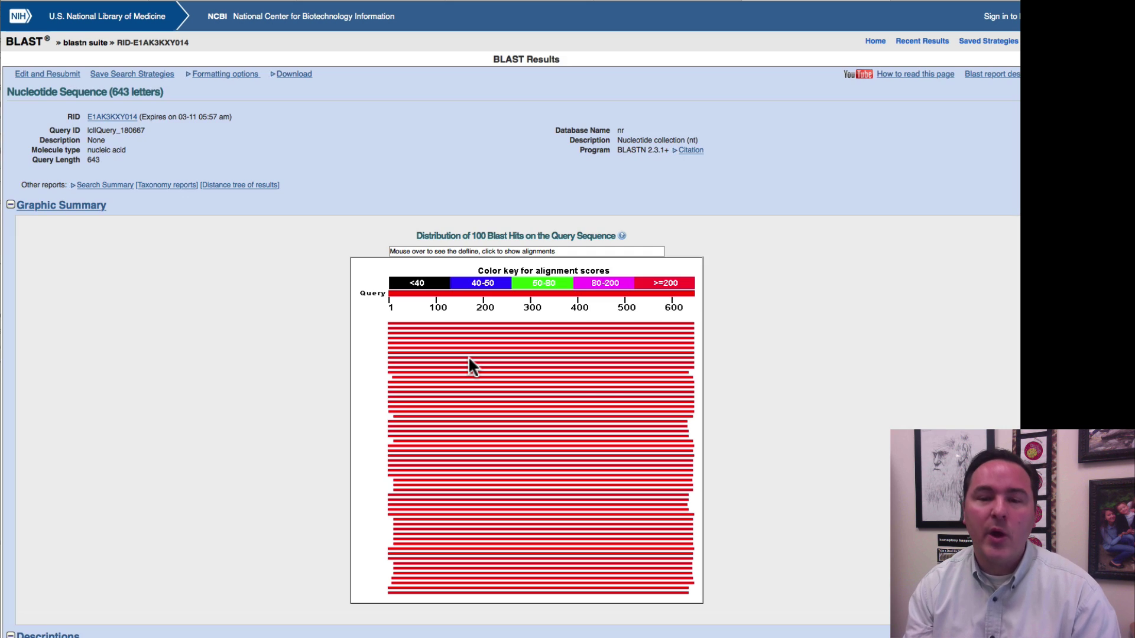
- Copy the species name "Thunnus thynnus" from the first listed alignment and search Google for it in place of the previous query
scroll(786, 393, "down", 15)
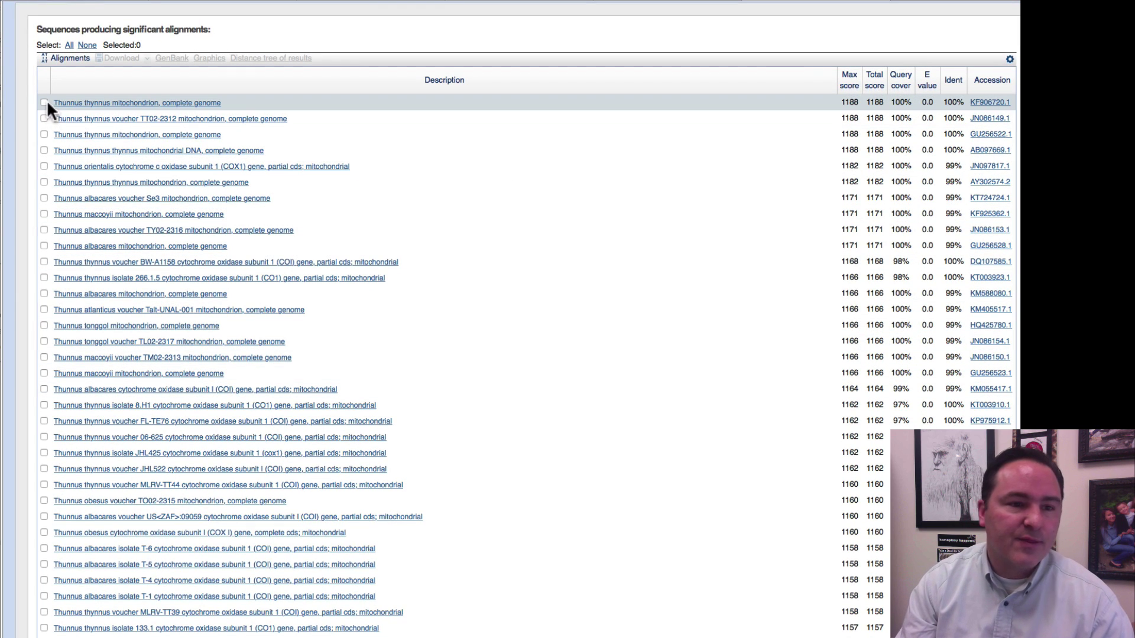
left_click_drag(53, 103, 110, 103)
key("super+c")
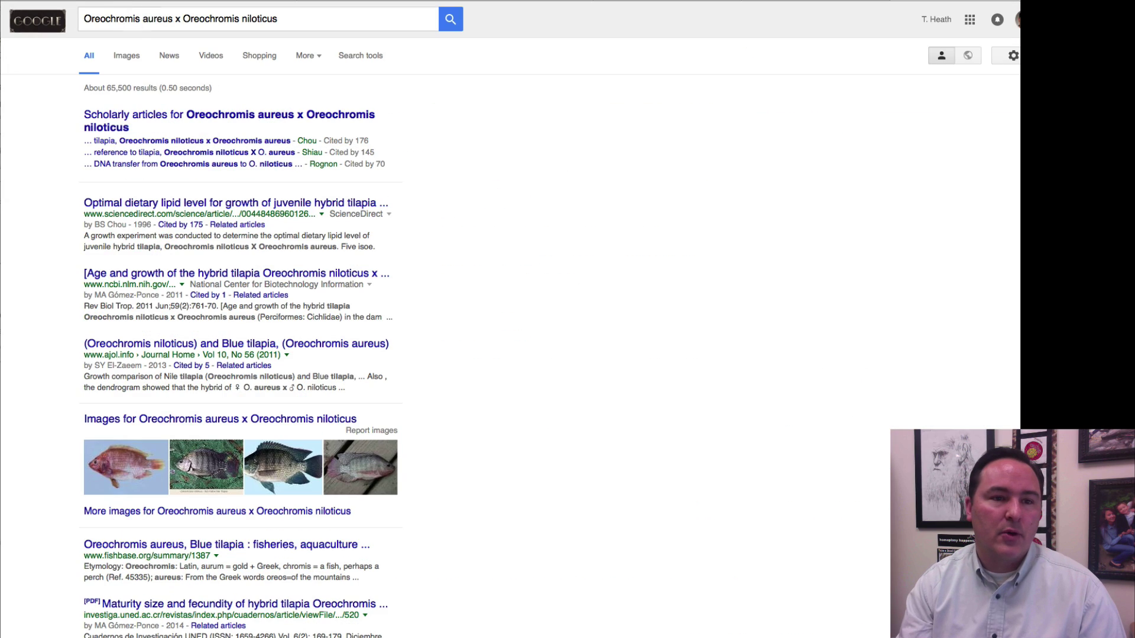
left_click(155, 19)
triple_click(154, 19)
key("super+v")
key("Return")
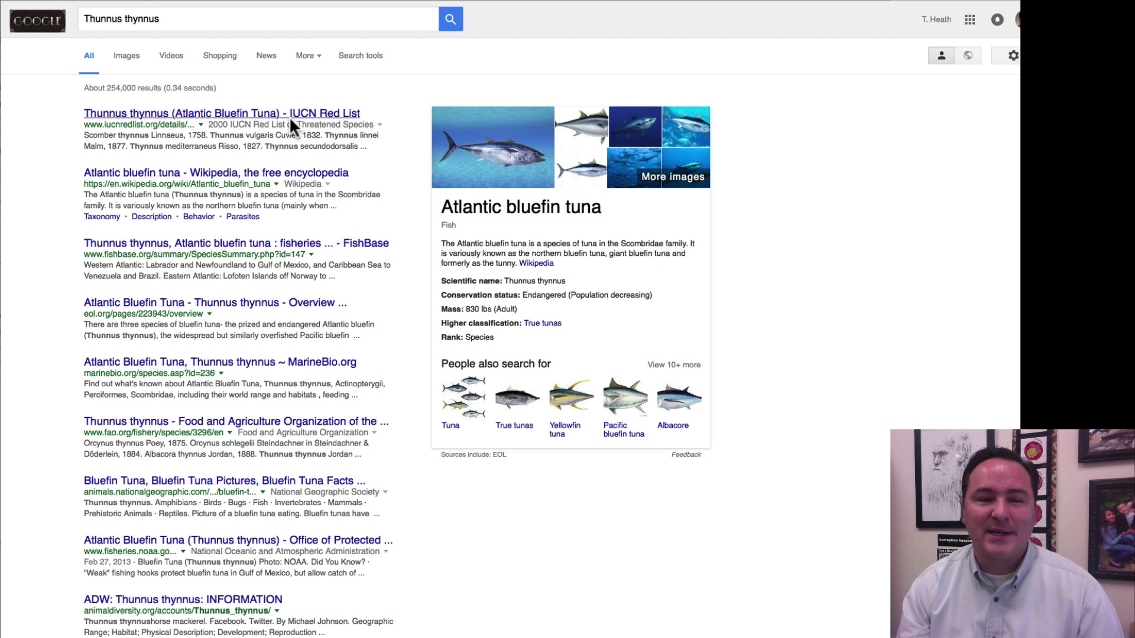
- Look up the species in the Wikipedia article on Atlantic bluefin tuna from the search results
left_click(289, 116)
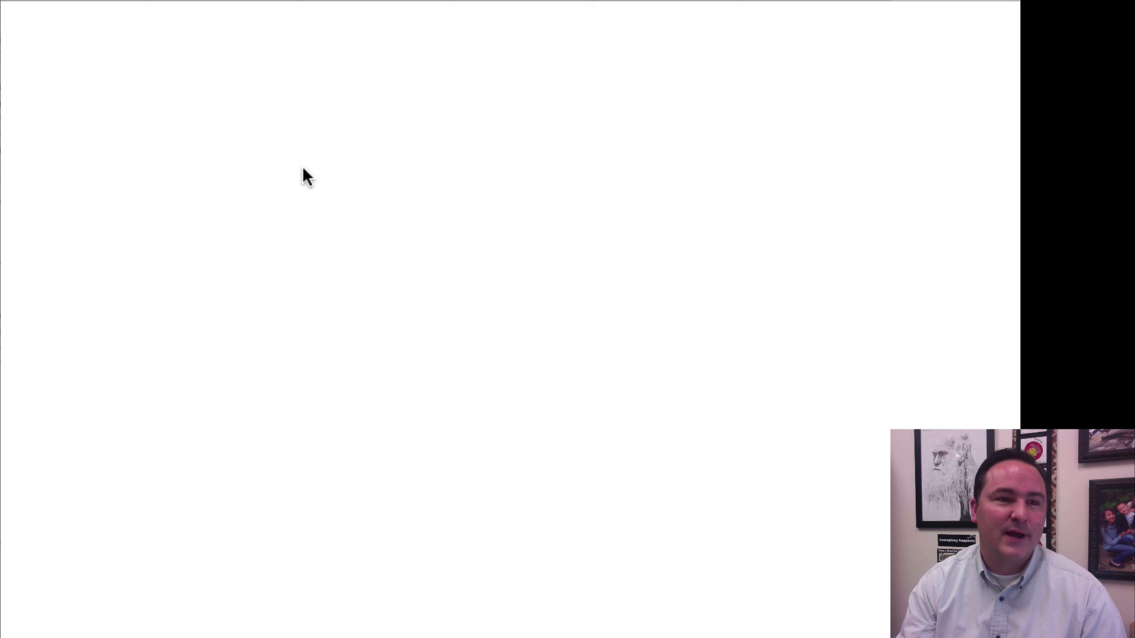
key("super+bracketleft")
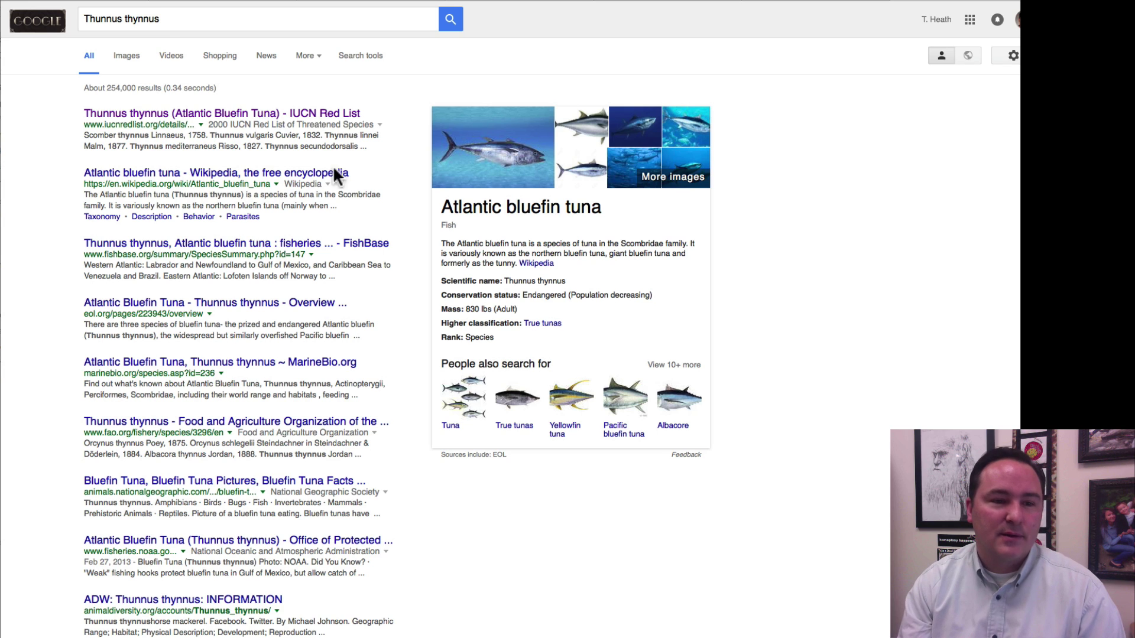
left_click(304, 175)
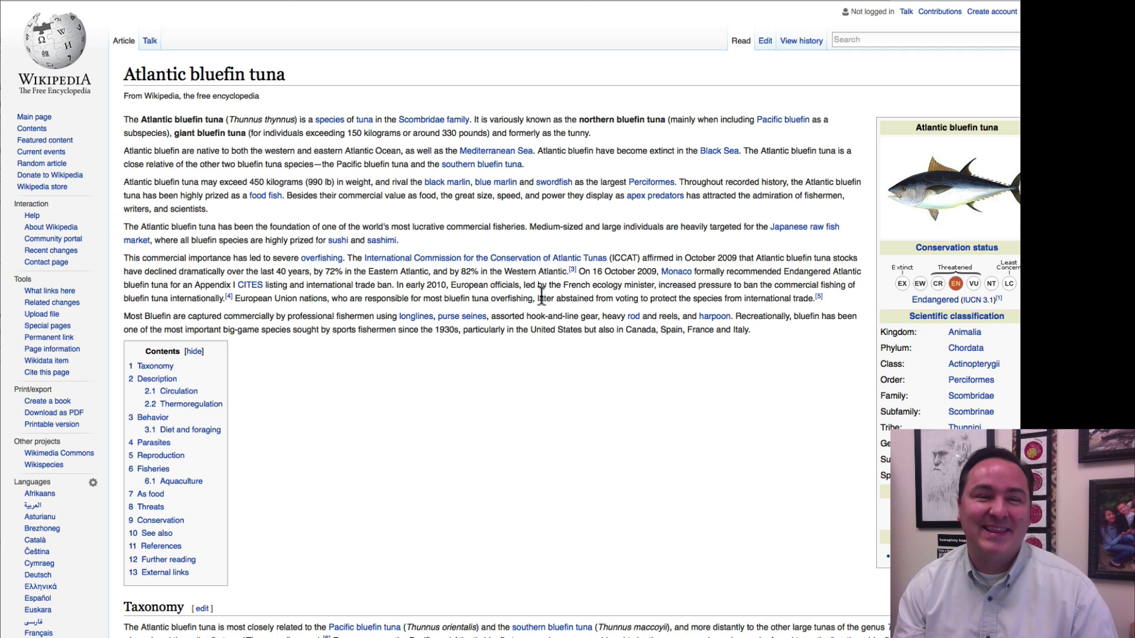
scroll(646, 342, "down", 2)
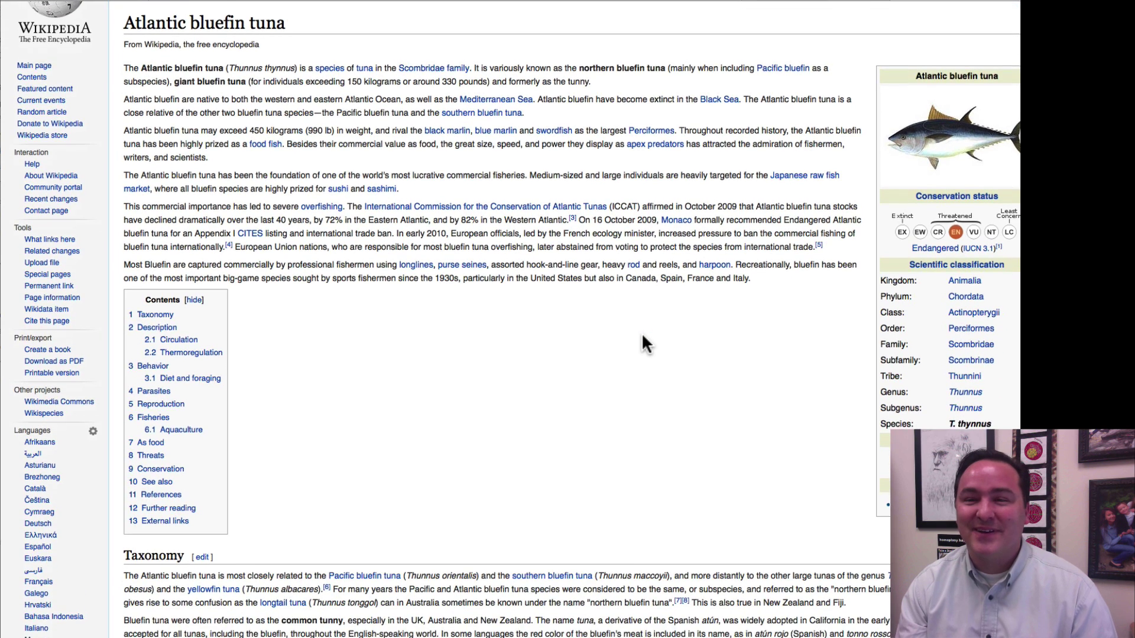